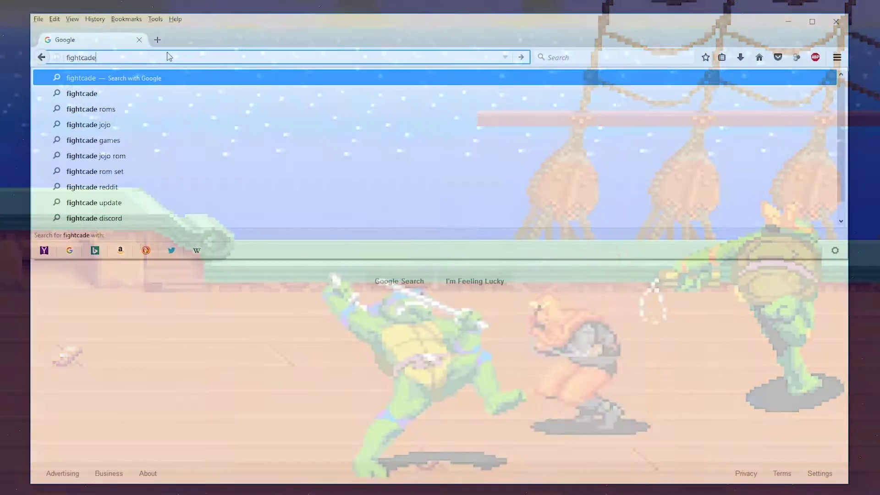
Step: Open fightcade.com and submit the site's account registration form
text(.com)
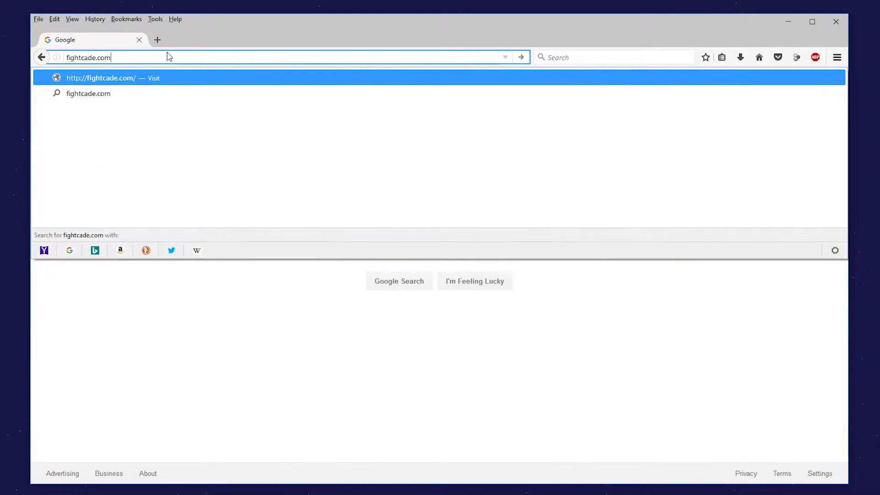
key(Return)
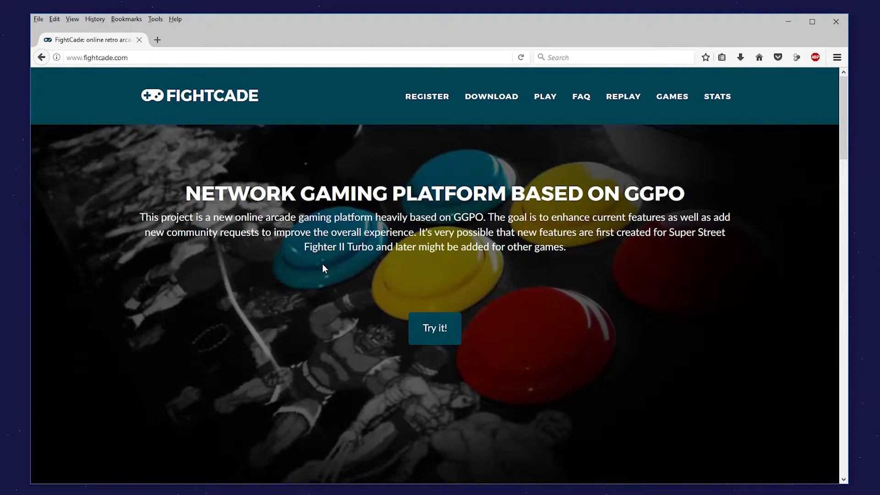
scroll(497, 285, down, 10)
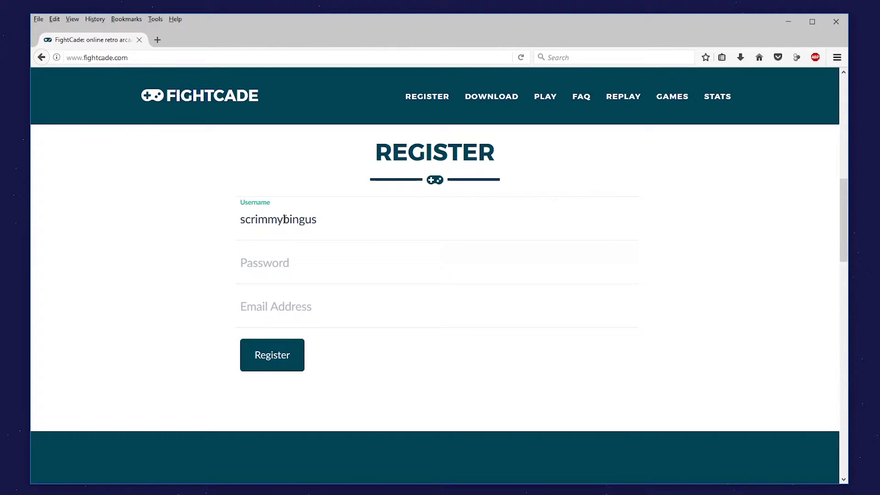
key(Return)
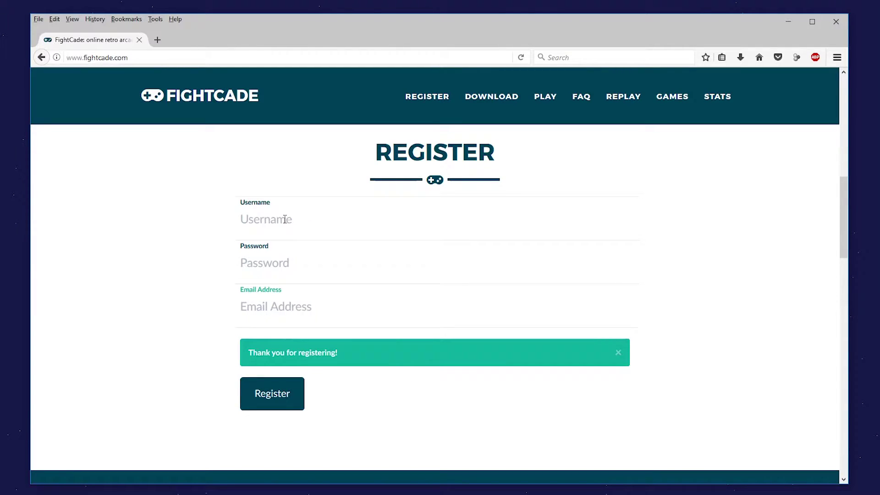
Step: Download the Windows version of the FightCade client and save the zip file fightcade-win32-v042.2.zip
scroll(419, 326, down, 5)
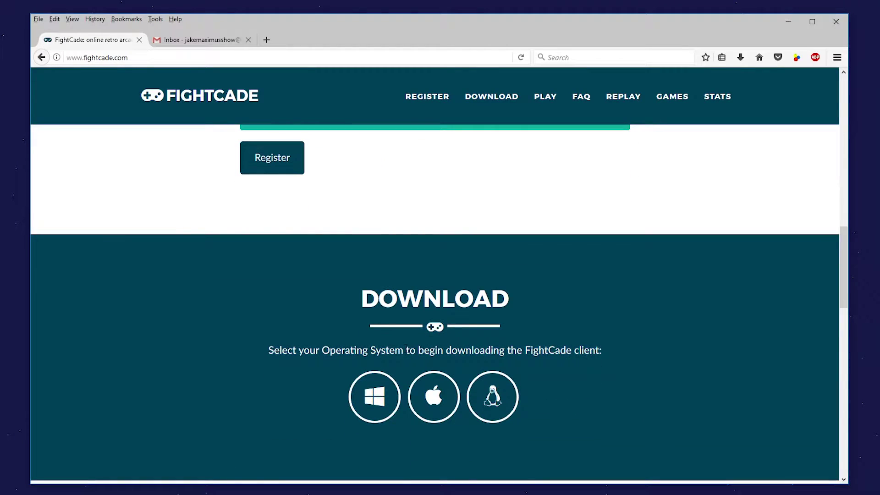
scroll(406, 348, down, 4)
scroll(402, 358, up, 3)
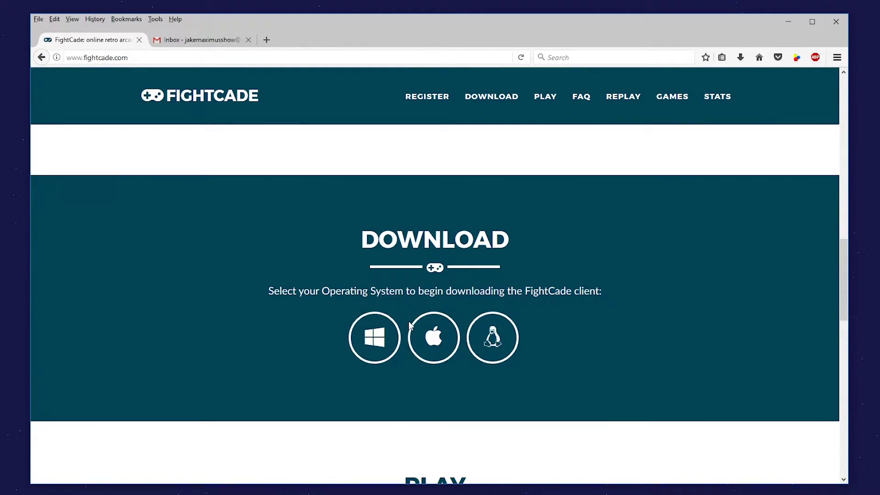
click(375, 347)
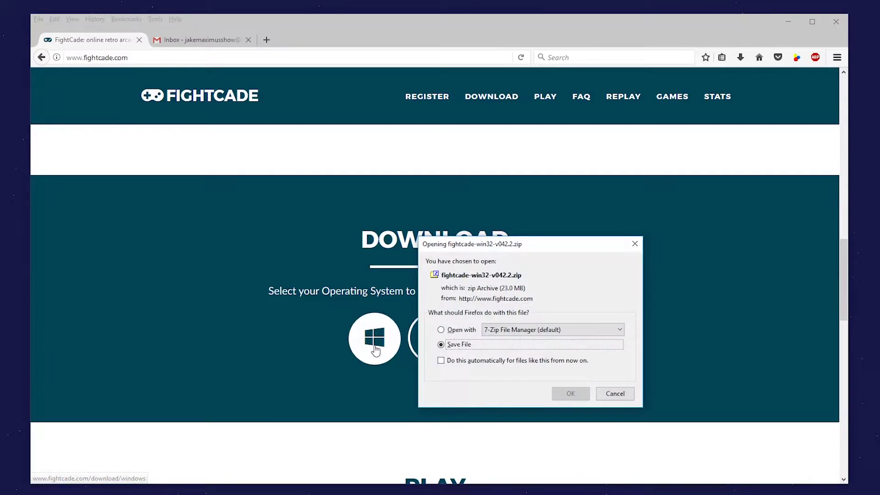
click(570, 393)
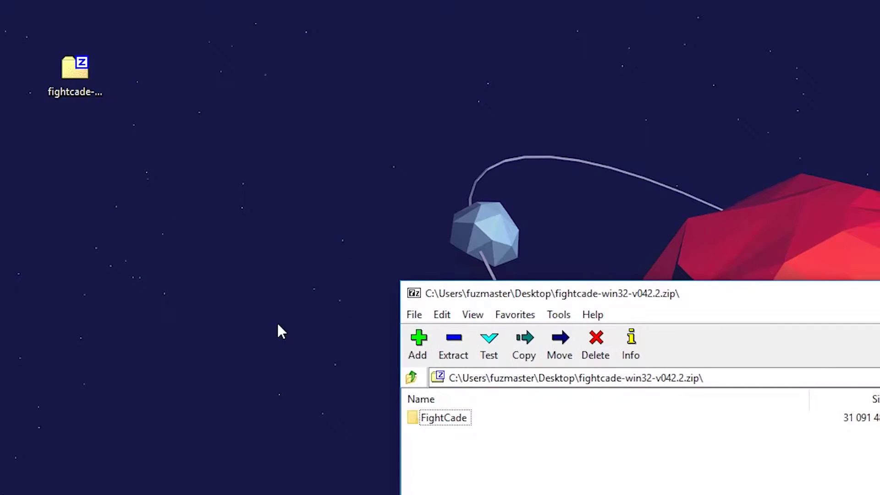
Step: Extract the FightCade folder from the zip archive to the desktop and open the extracted folder
drag(442, 415, 297, 253)
drag(136, 87, 136, 82)
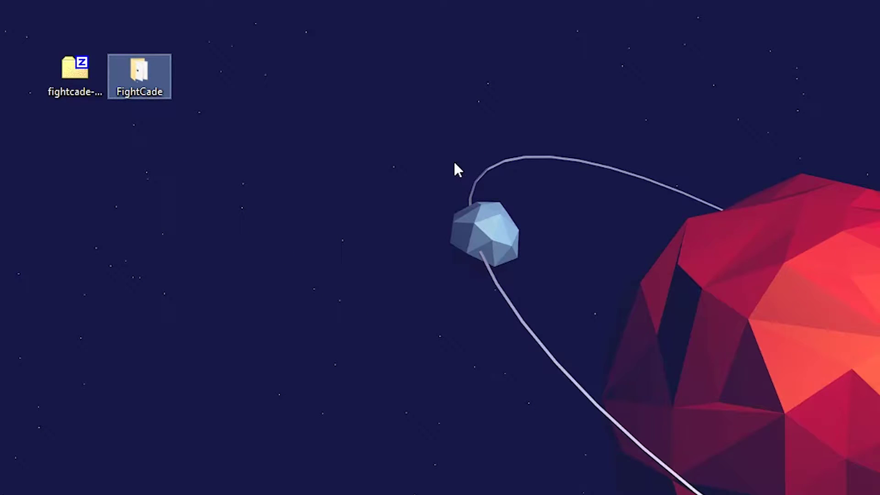
double_click(115, 73)
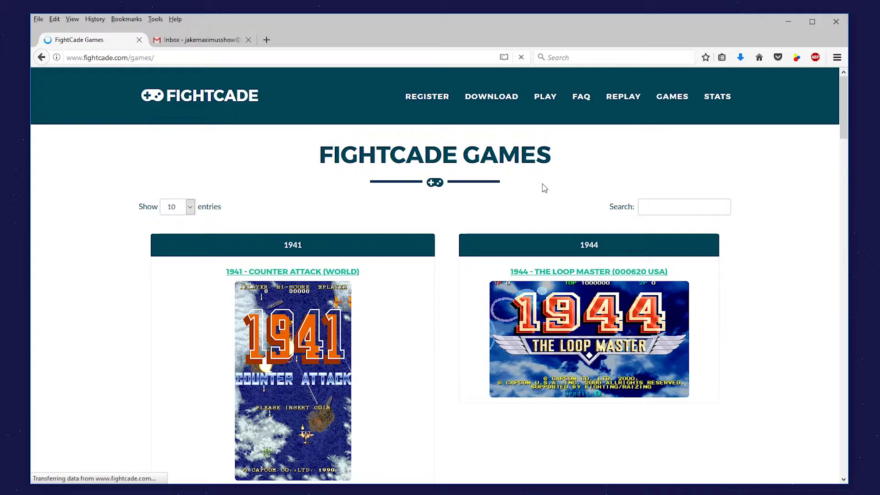
Step: Browse the supported titles on the FightCade Games page
scroll(526, 230, down, 10)
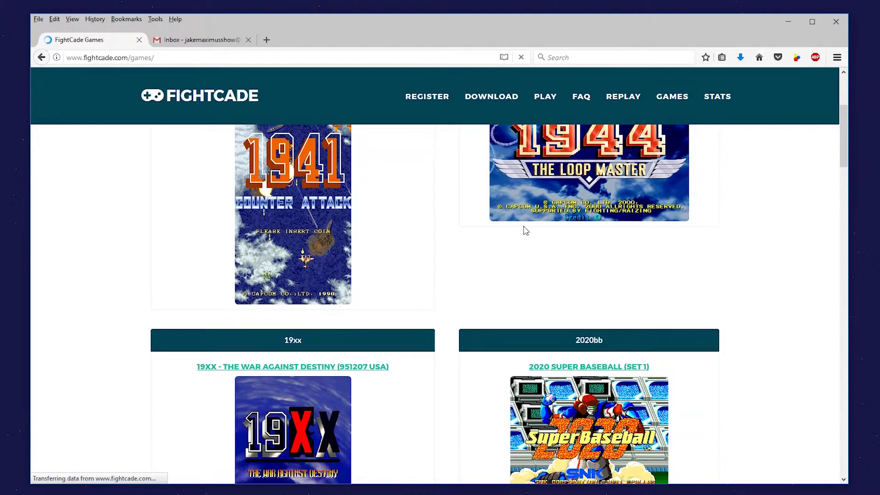
scroll(504, 253, down, 9)
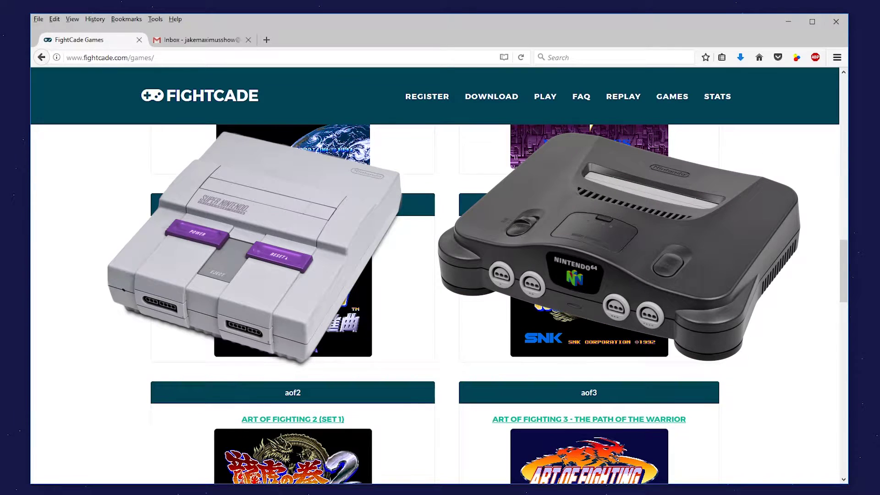
scroll(504, 252, down, 2)
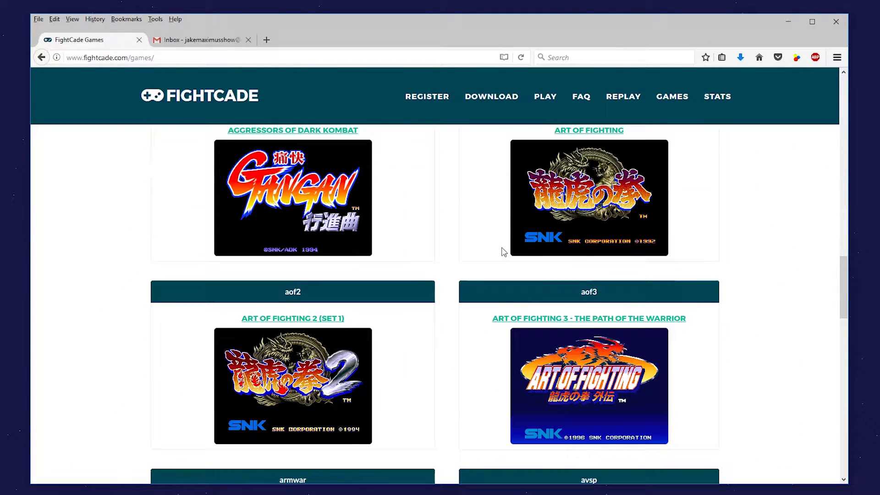
scroll(504, 251, down, 7)
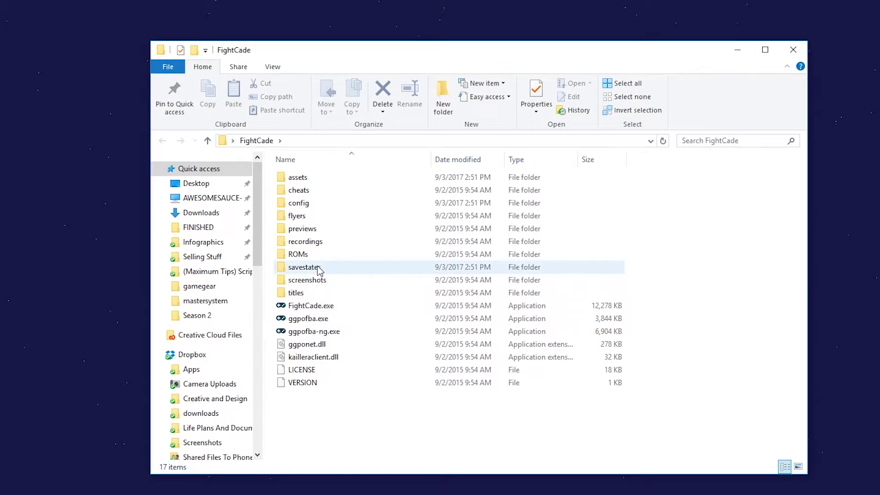
Step: Paste the copied game files into the FightCade ROMs folder and launch FightCade.exe
double_click(298, 254)
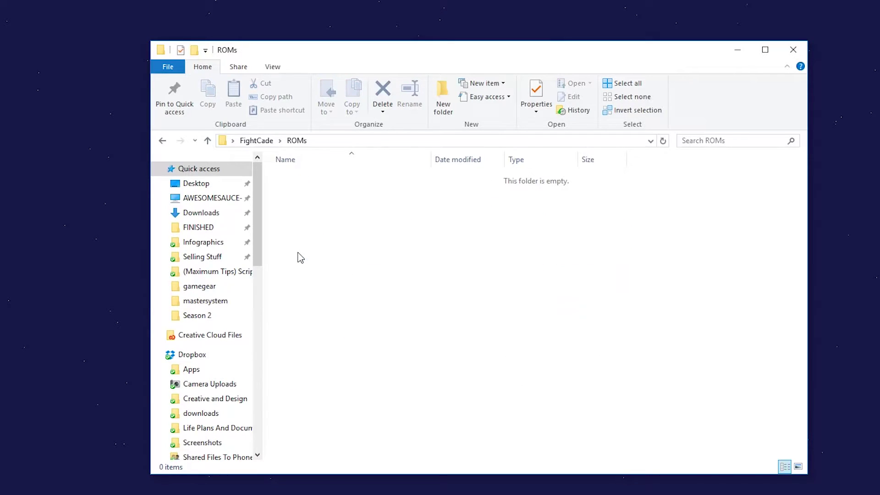
key(ctrl+v)
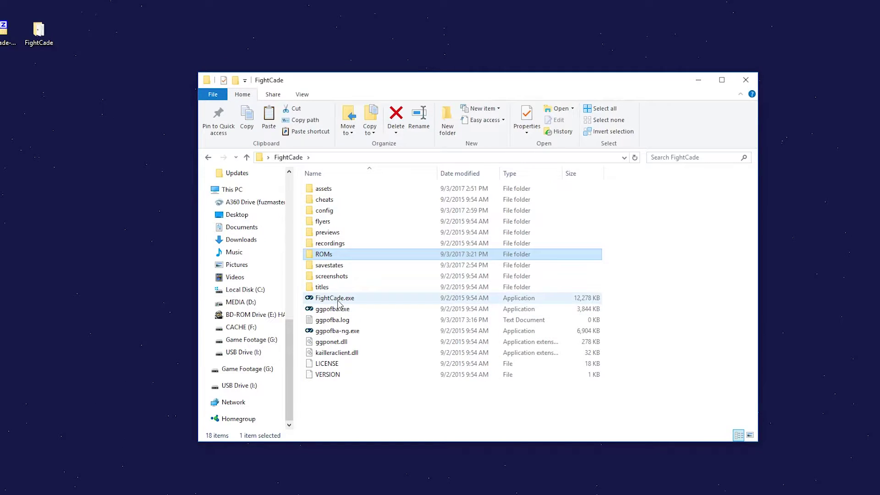
click(339, 302)
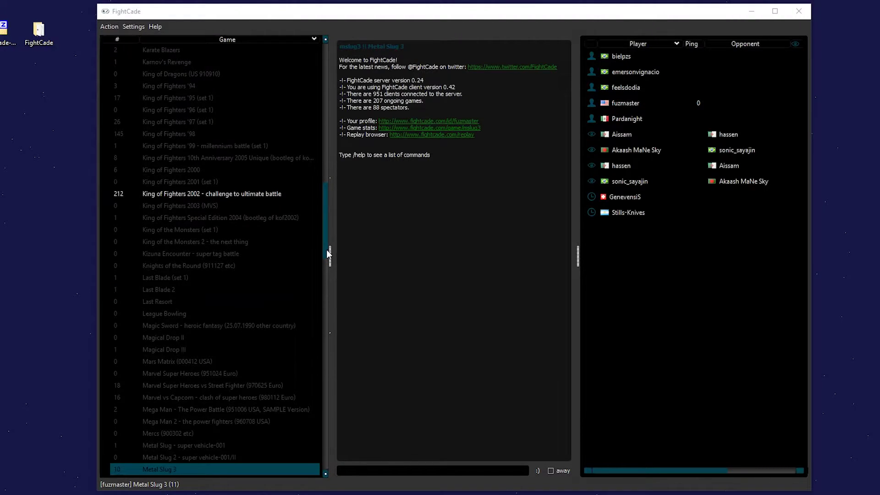
Step: Select Metal Slug 3 in the game list and start it with the /play chat command
drag(325, 233, 326, 299)
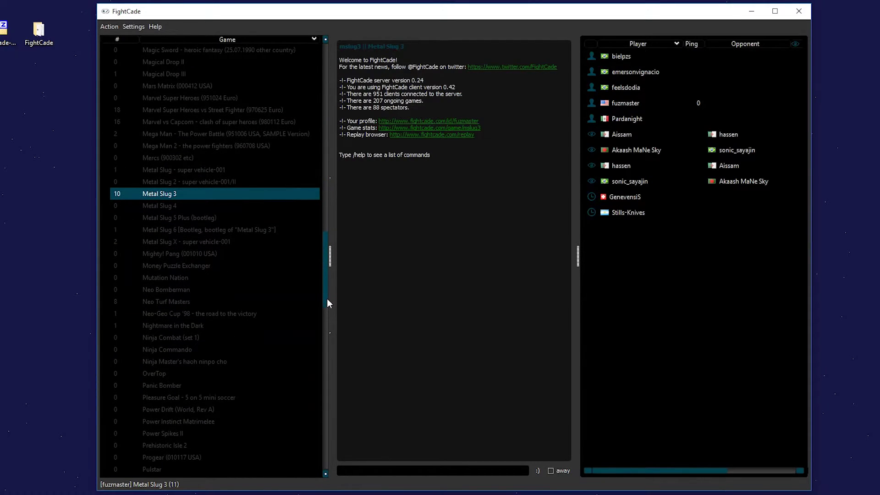
click(186, 192)
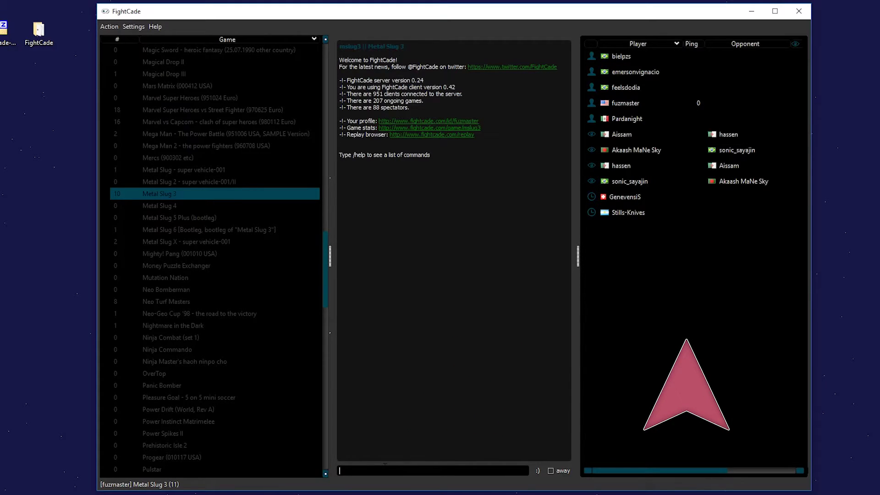
scroll(333, 132, up, 10)
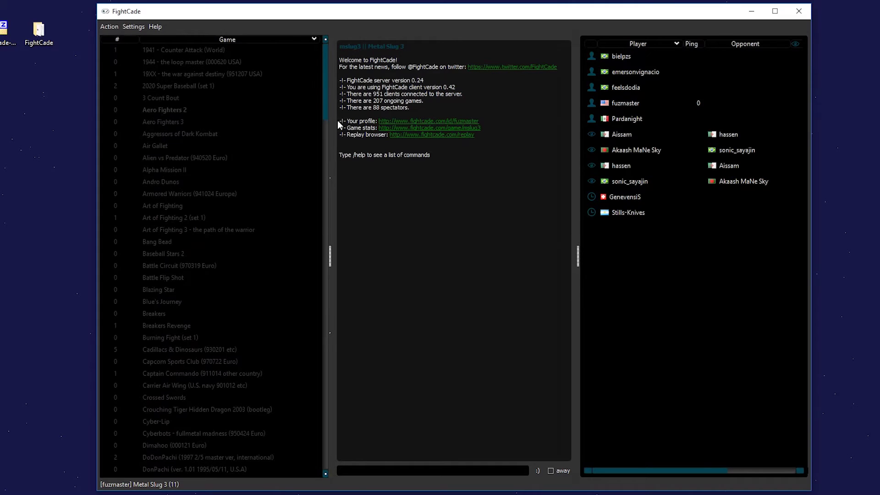
drag(335, 233, 327, 299)
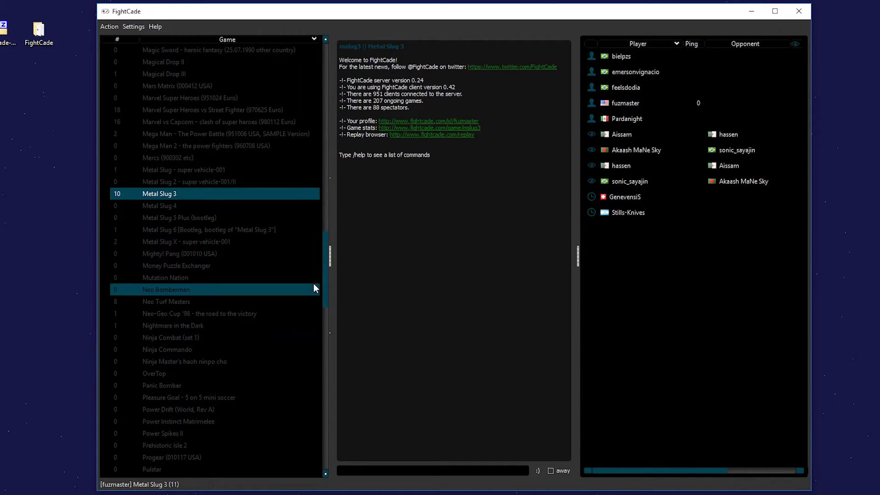
click(186, 194)
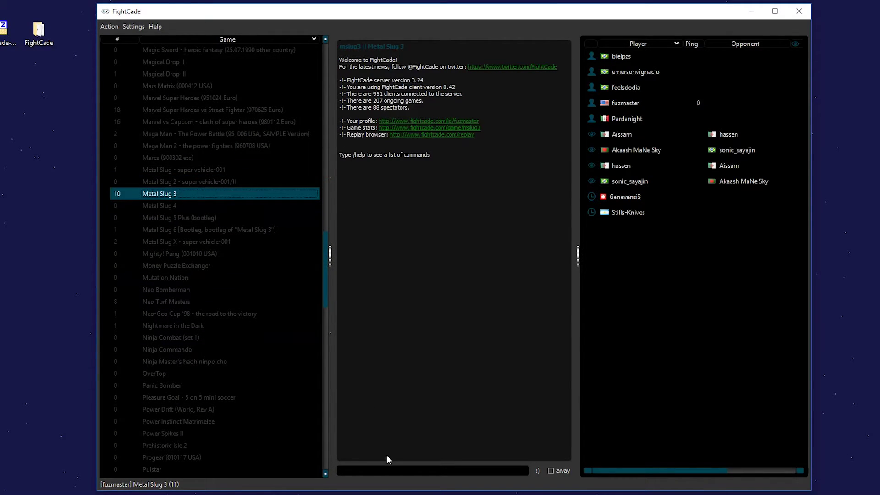
text(/play)
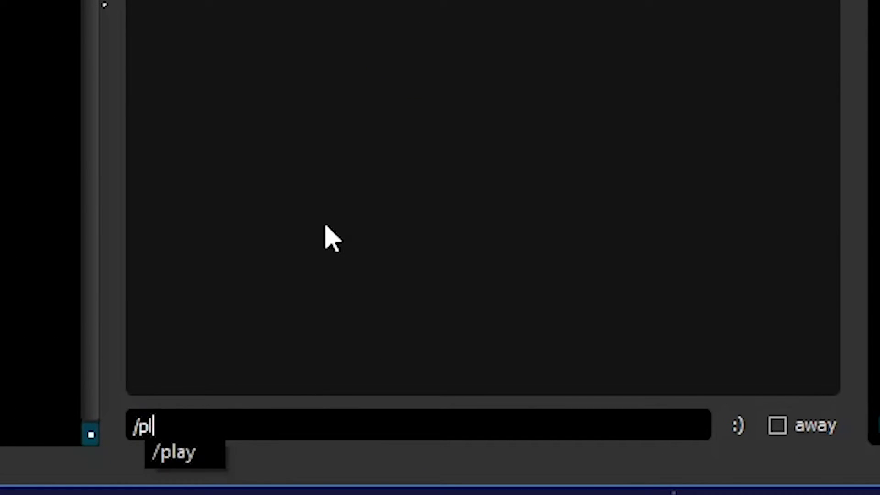
key(Return)
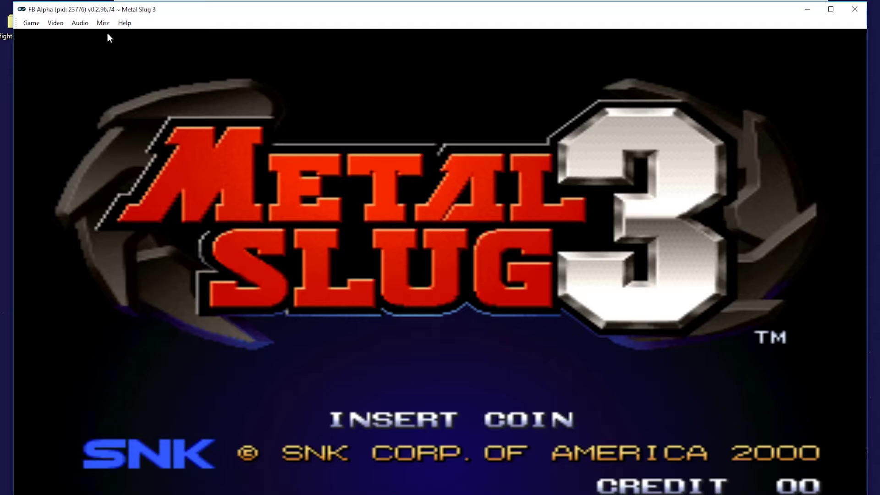
Step: Map the Player 1 game inputs to Joystick 0 using the Normal preset
click(54, 22)
mouse_move(26, 21)
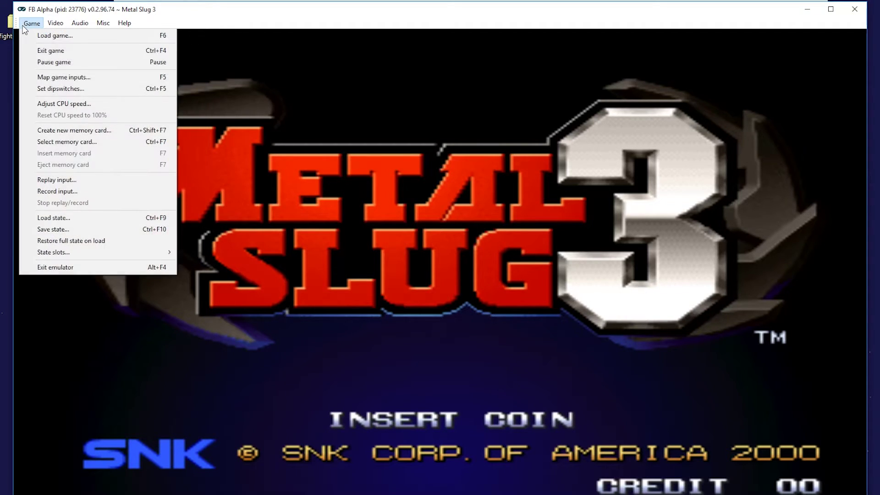
click(61, 79)
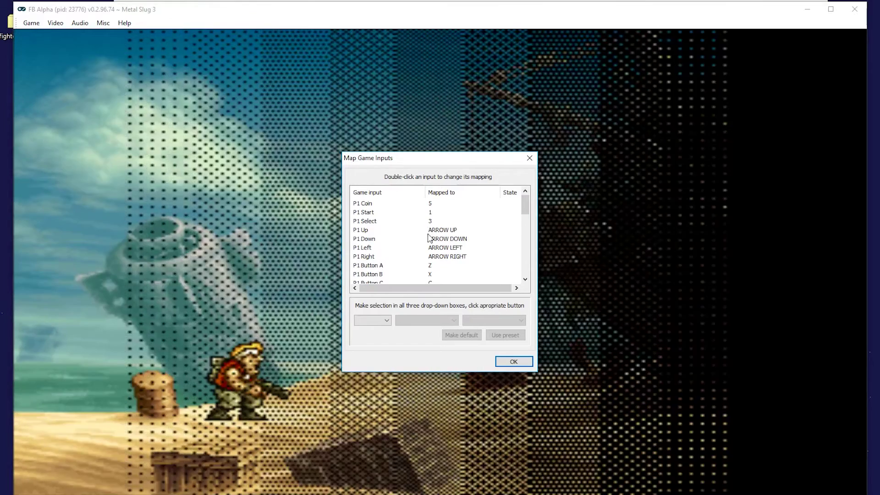
mouse_move(526, 204)
mouse_down()
mouse_move(526, 231)
mouse_move(526, 201)
mouse_up()
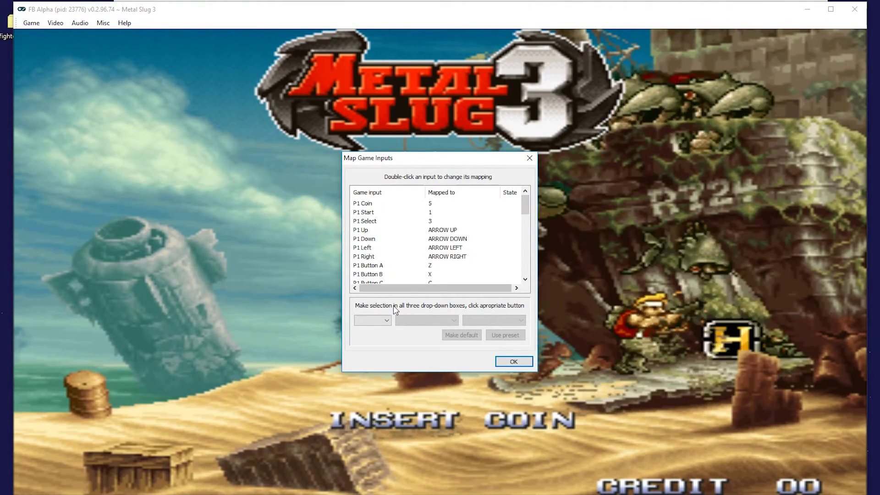
click(387, 321)
click(386, 330)
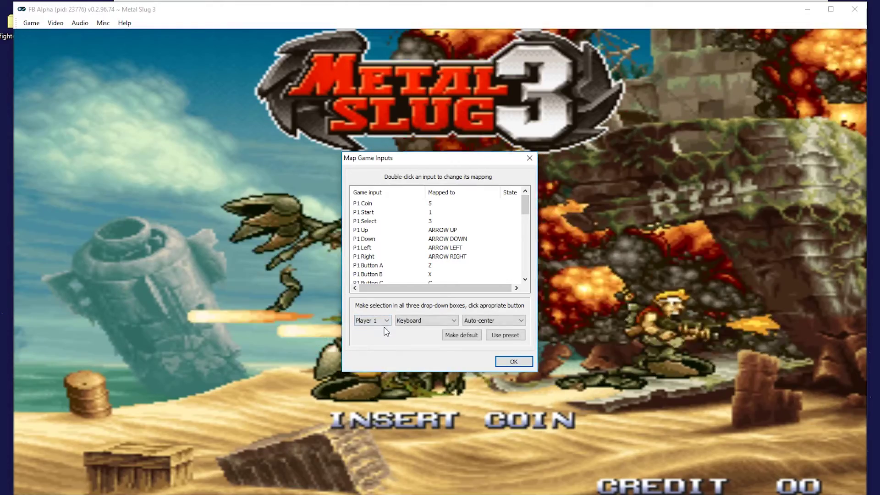
click(417, 320)
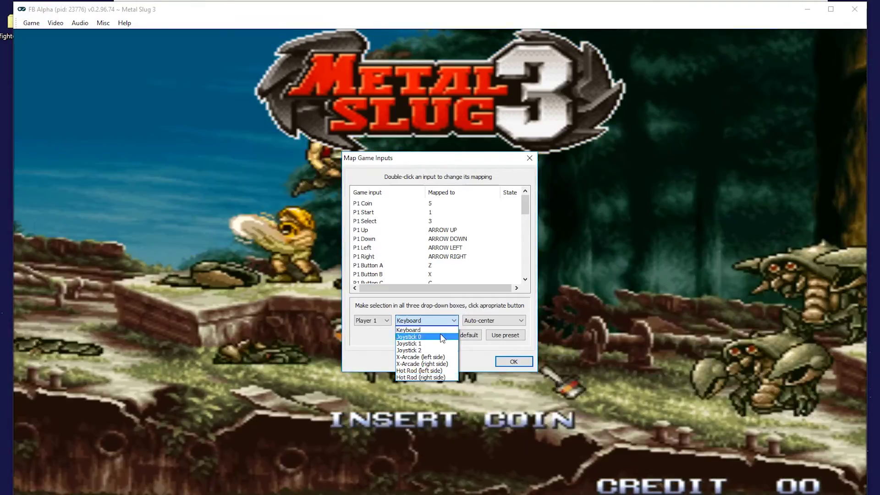
click(441, 337)
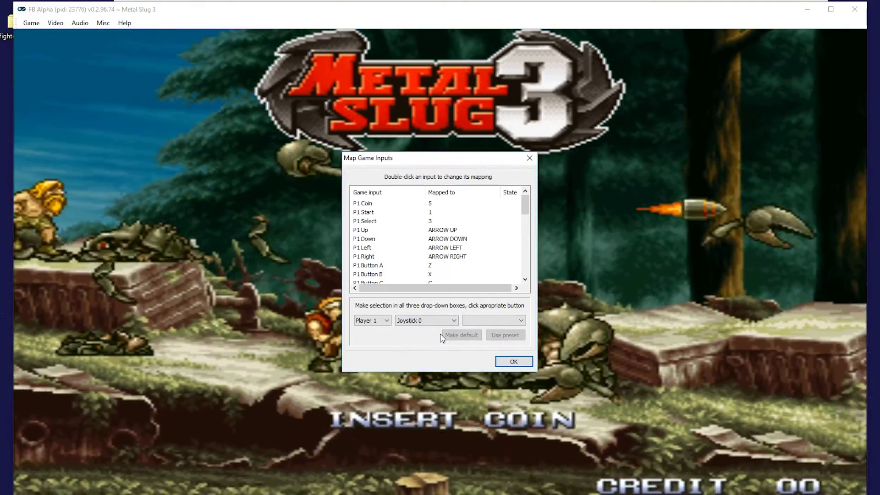
click(494, 320)
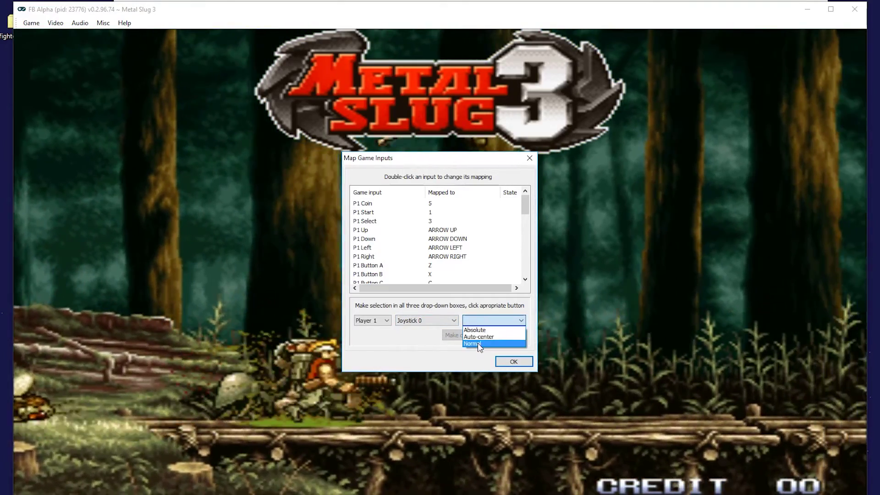
click(477, 343)
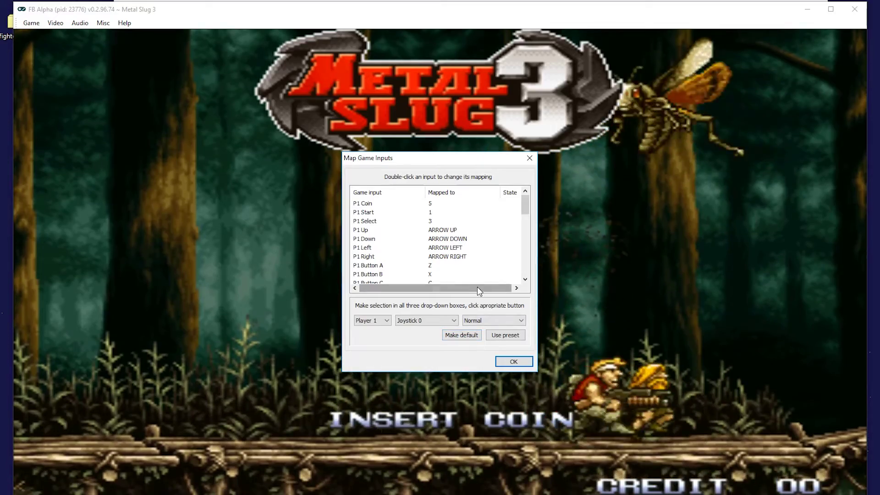
click(493, 334)
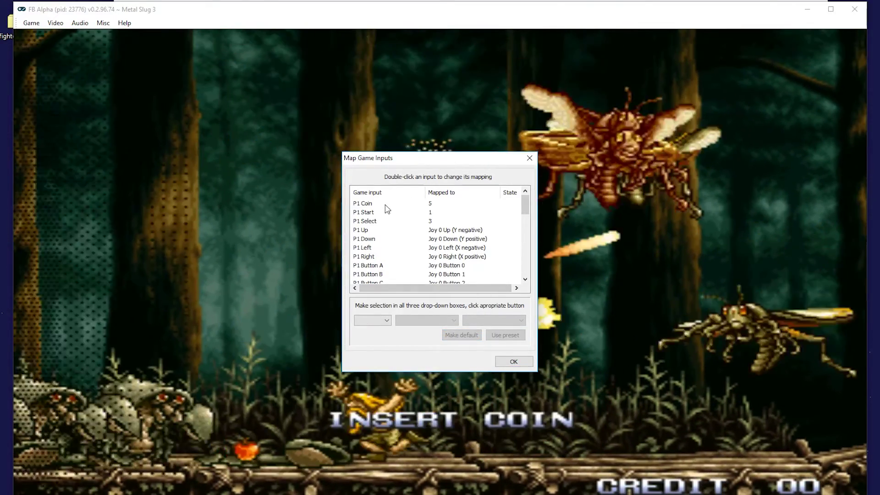
Step: Select the P1 Coin entry in the input mapping list and review the mappings
click(385, 205)
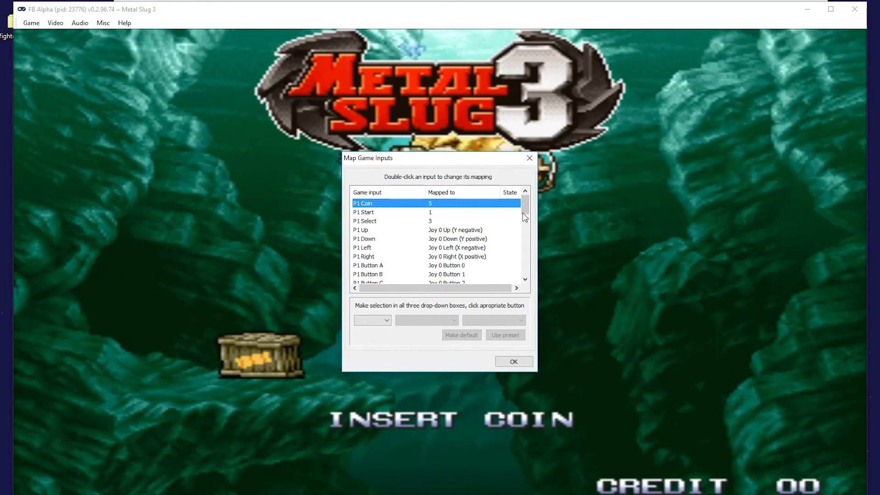
mouse_move(523, 214)
mouse_down()
mouse_move(524, 233)
mouse_move(519, 205)
mouse_up()
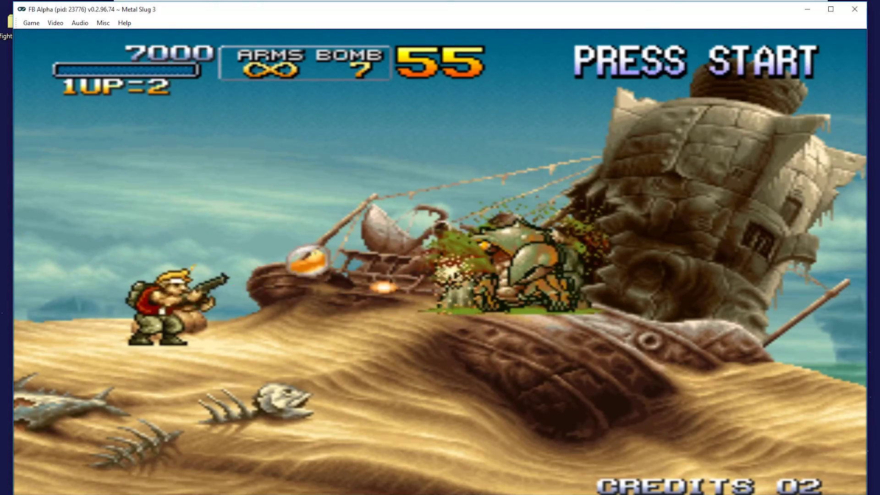
key(Down)
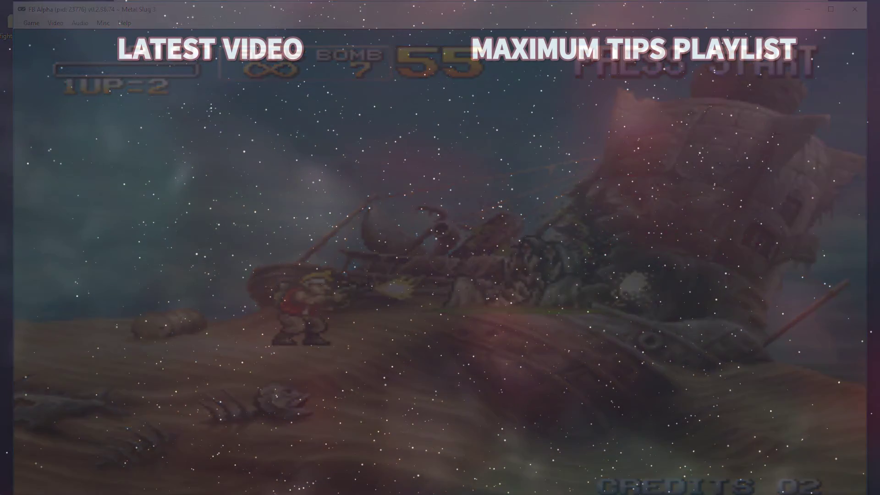